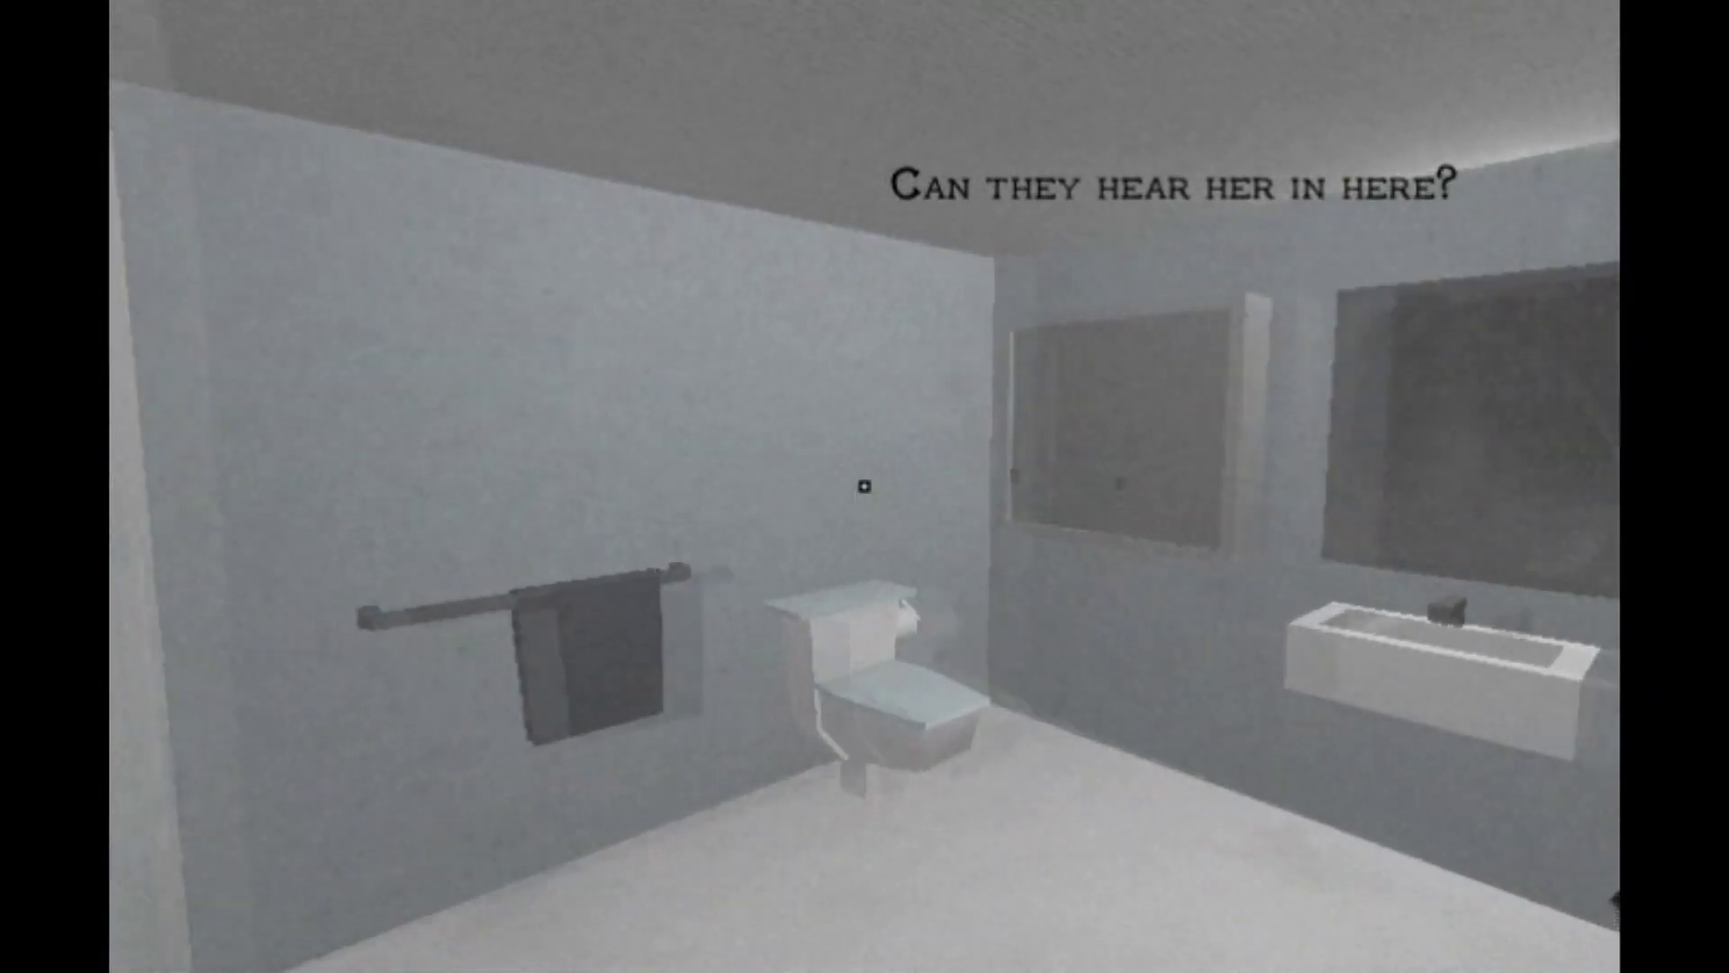
pyautogui.press('w')
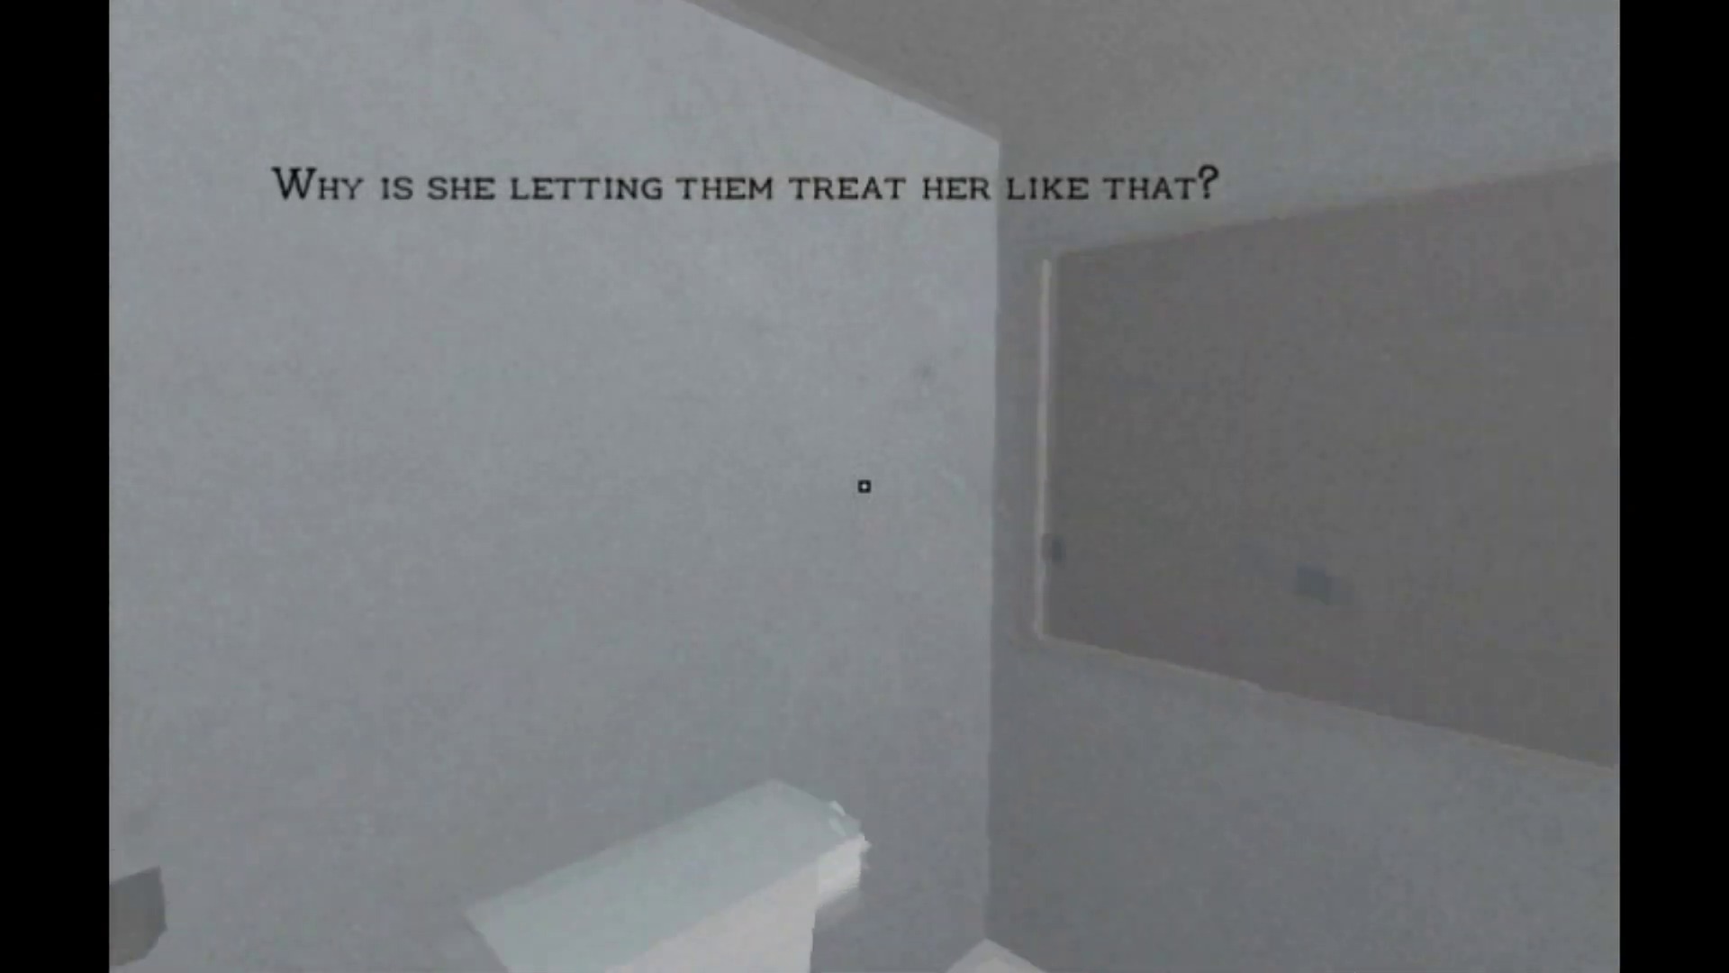
pyautogui.press('w')
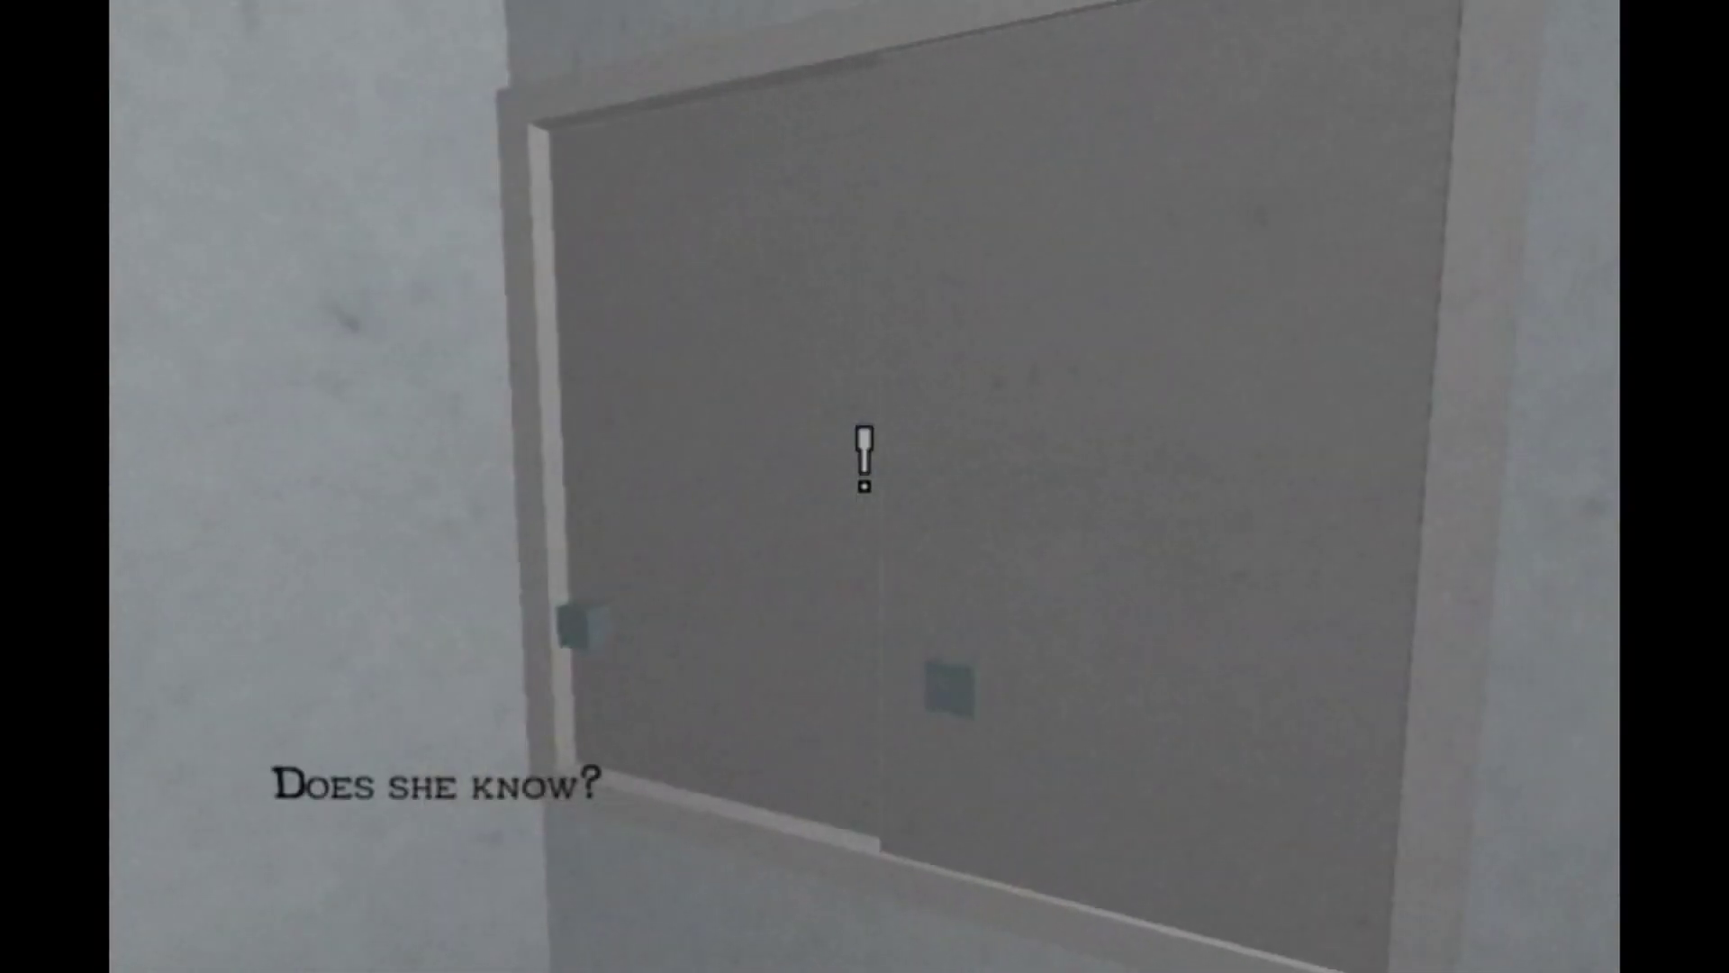
pyautogui.press('w')
pyautogui.press('w')
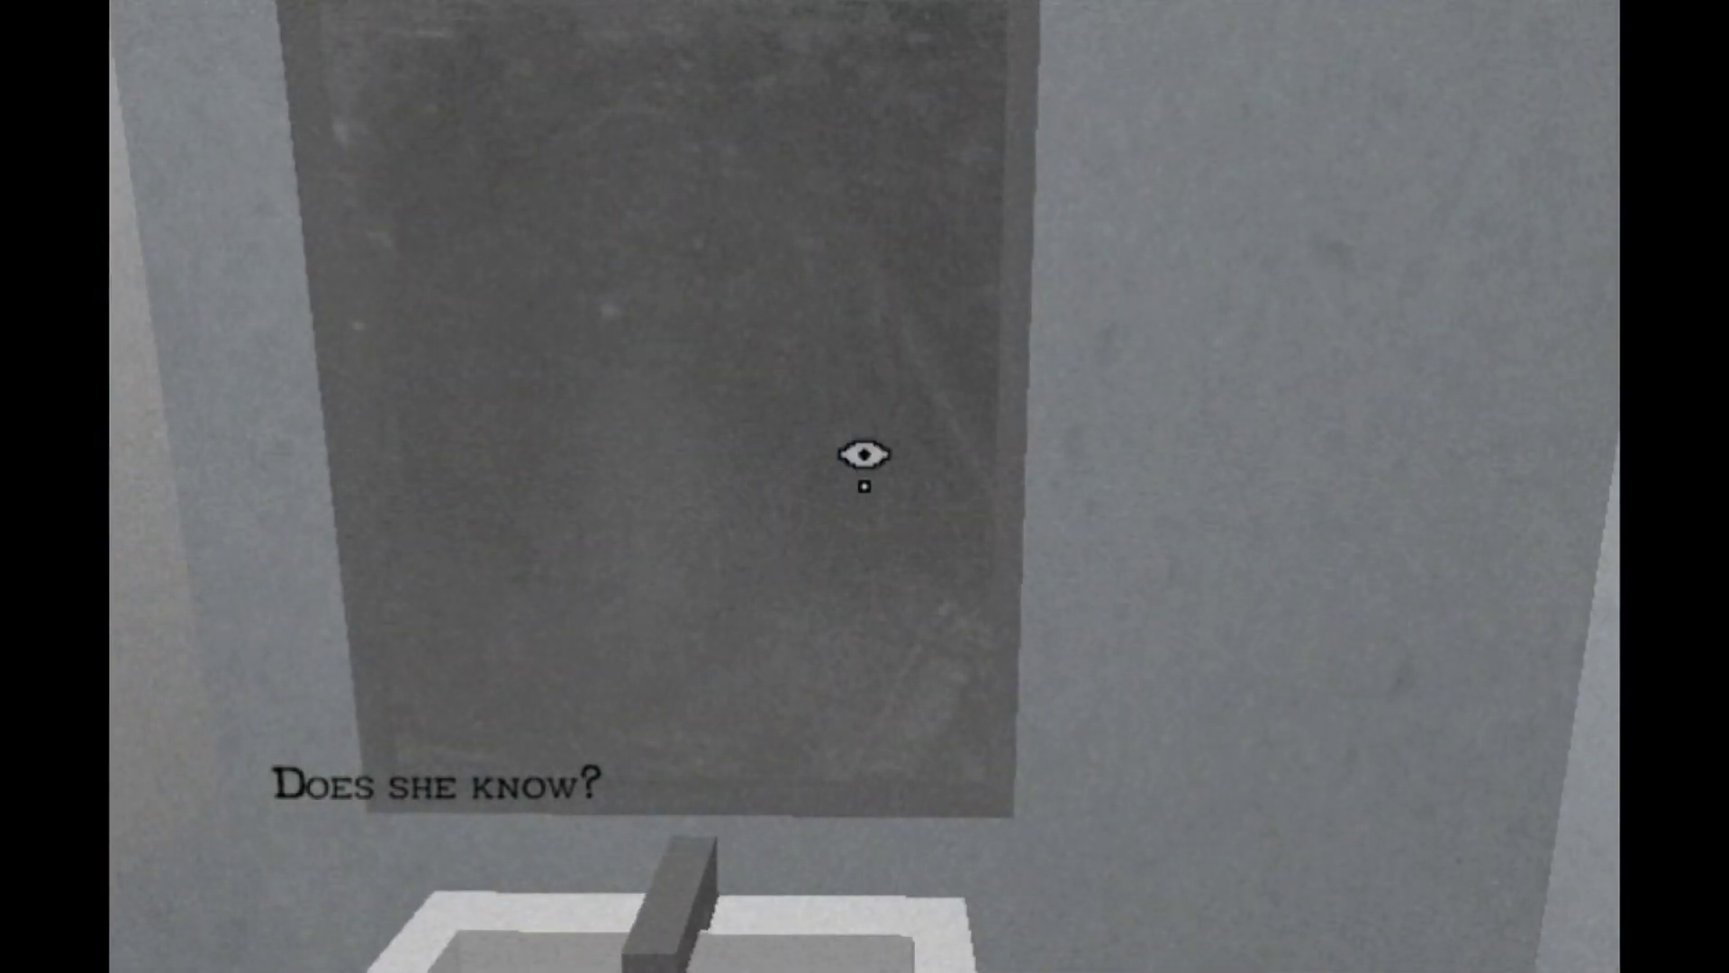
pyautogui.press('s')
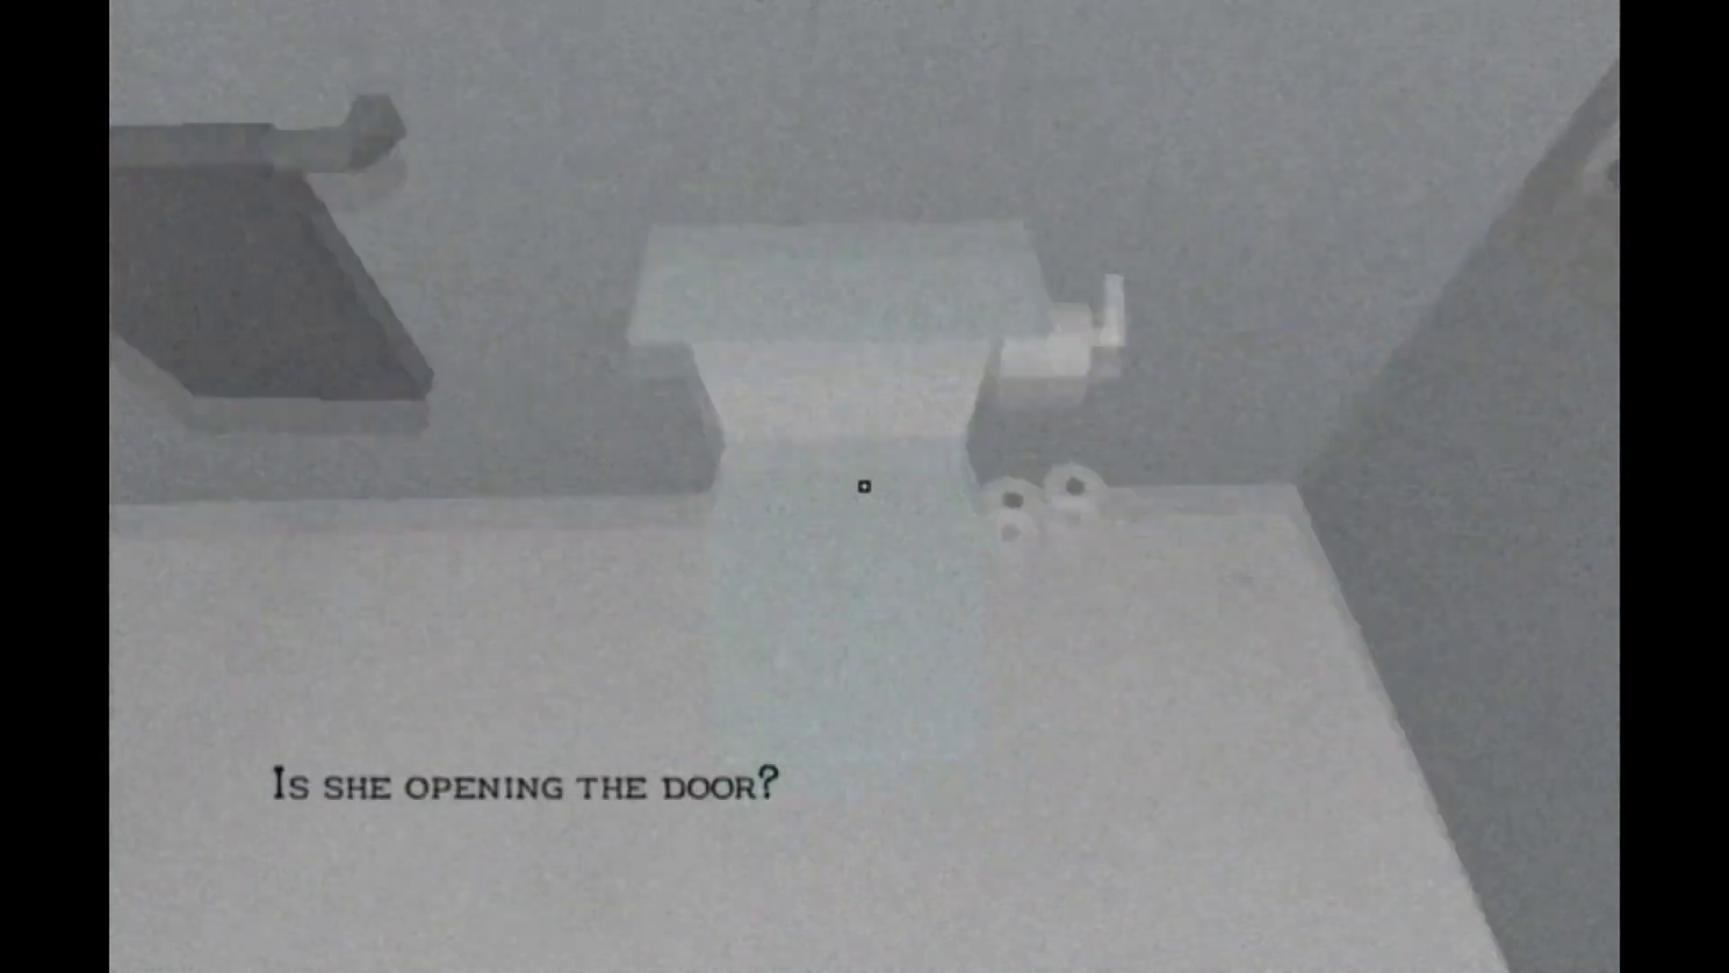
pyautogui.press('w')
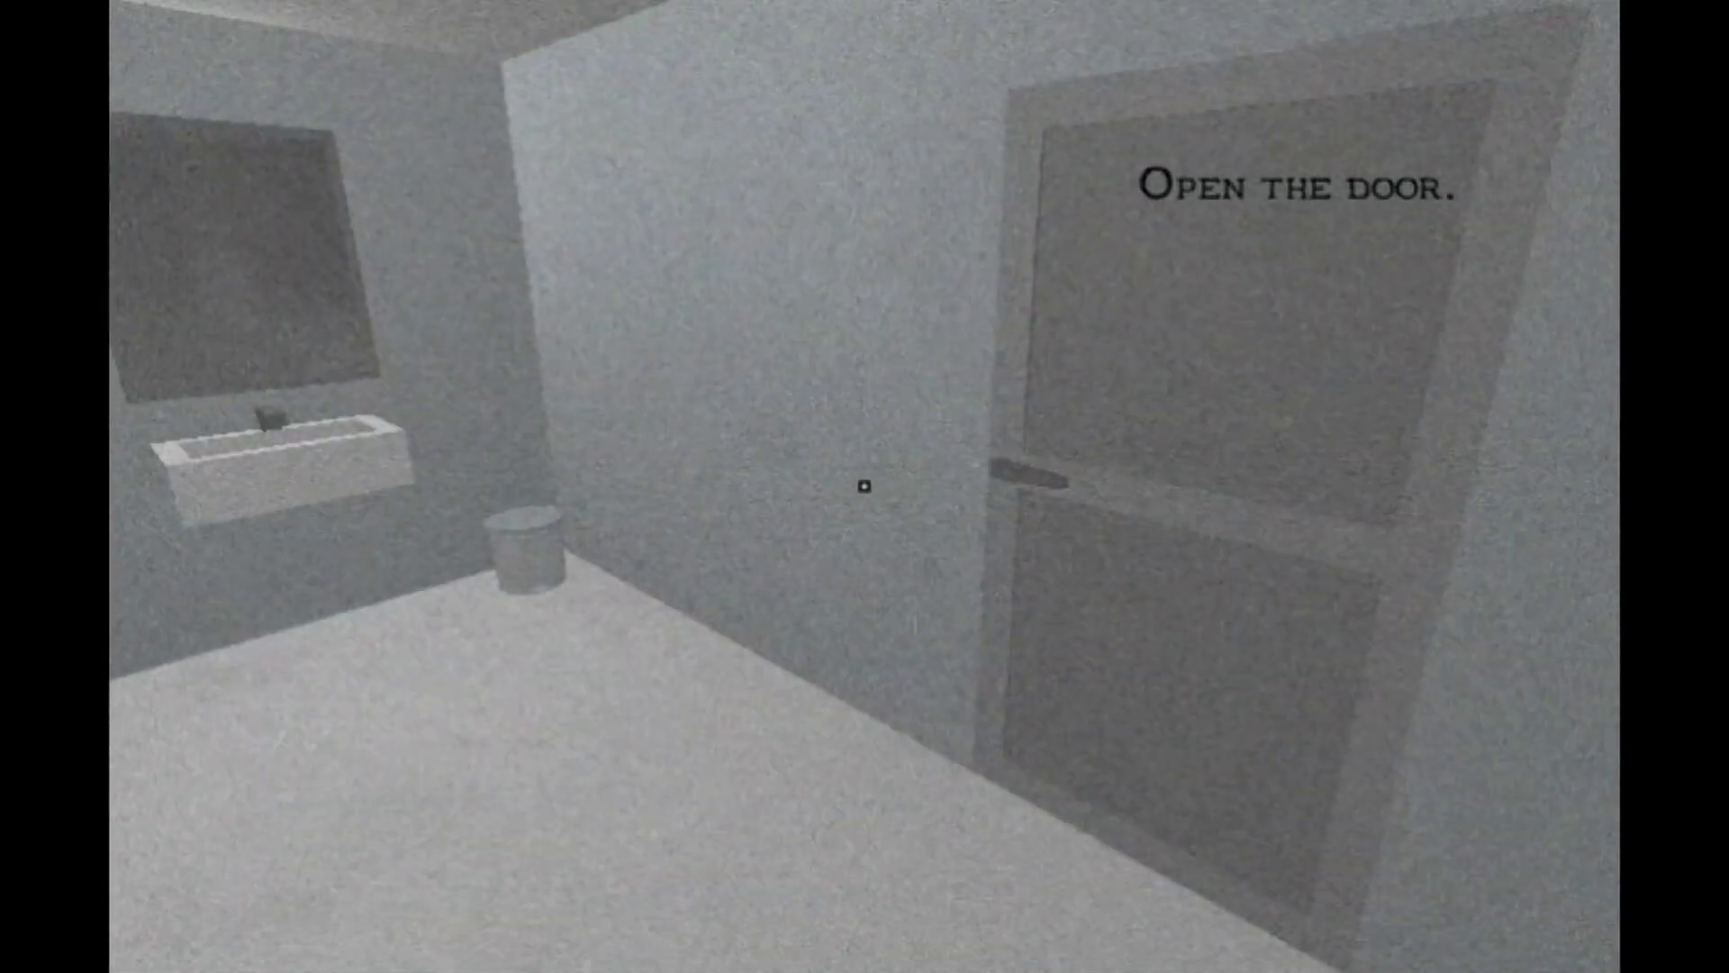
pyautogui.press('w')
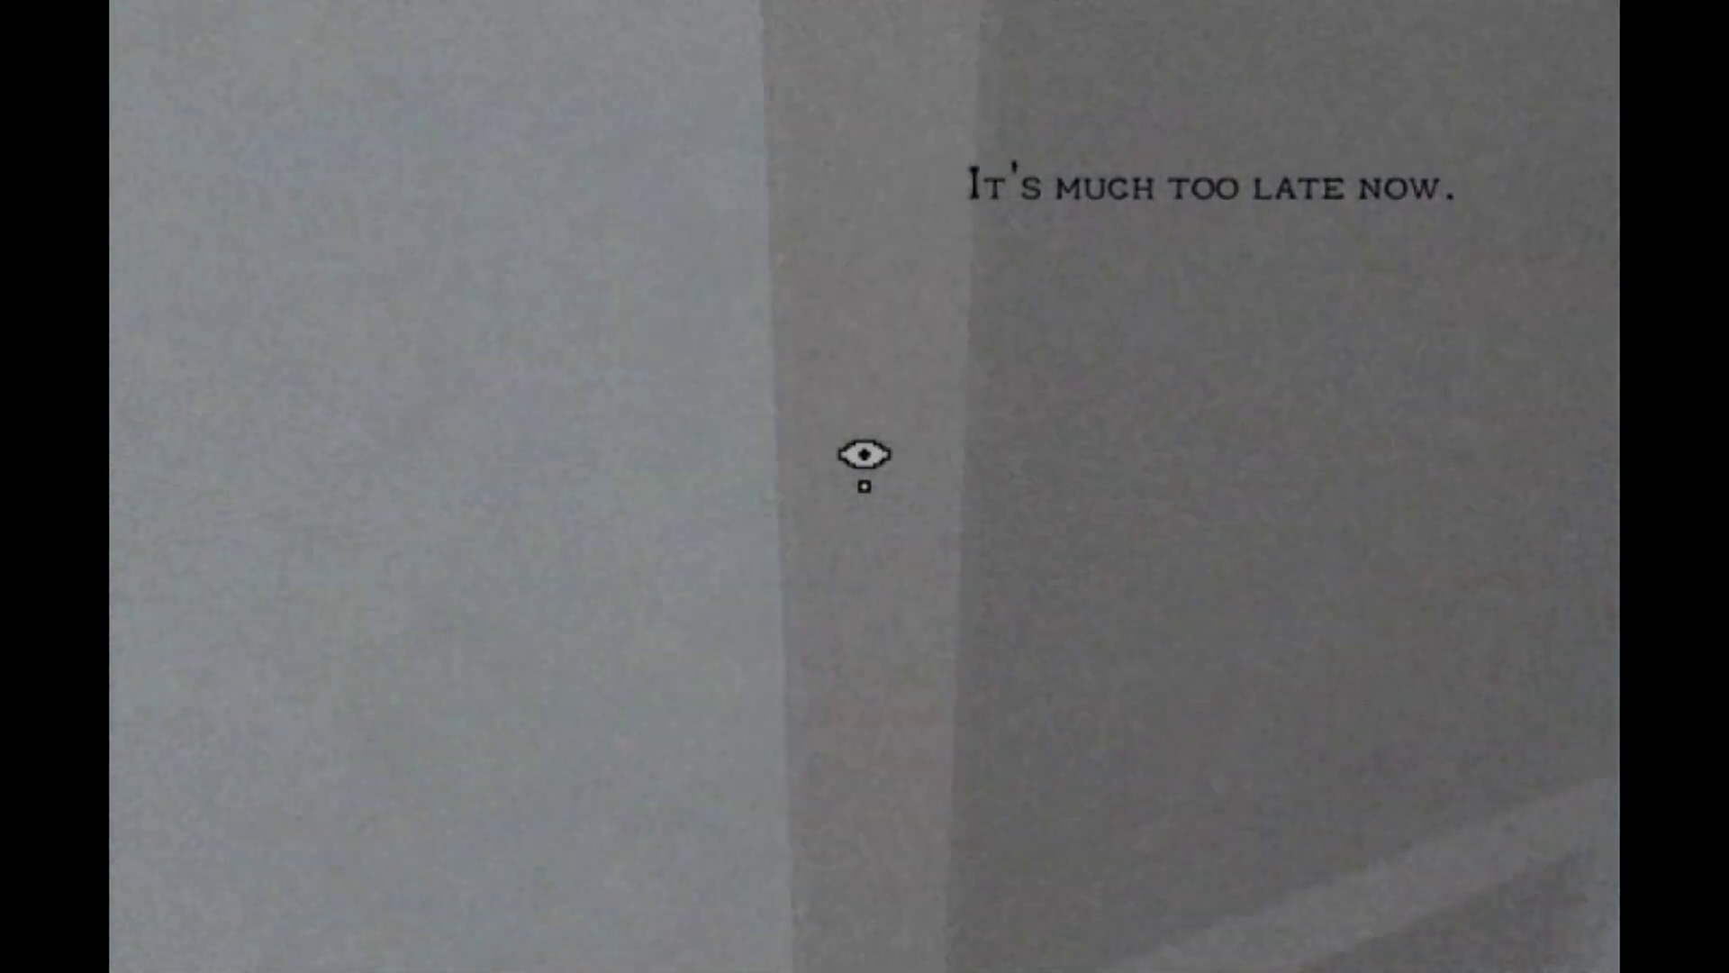
pyautogui.click(864, 486)
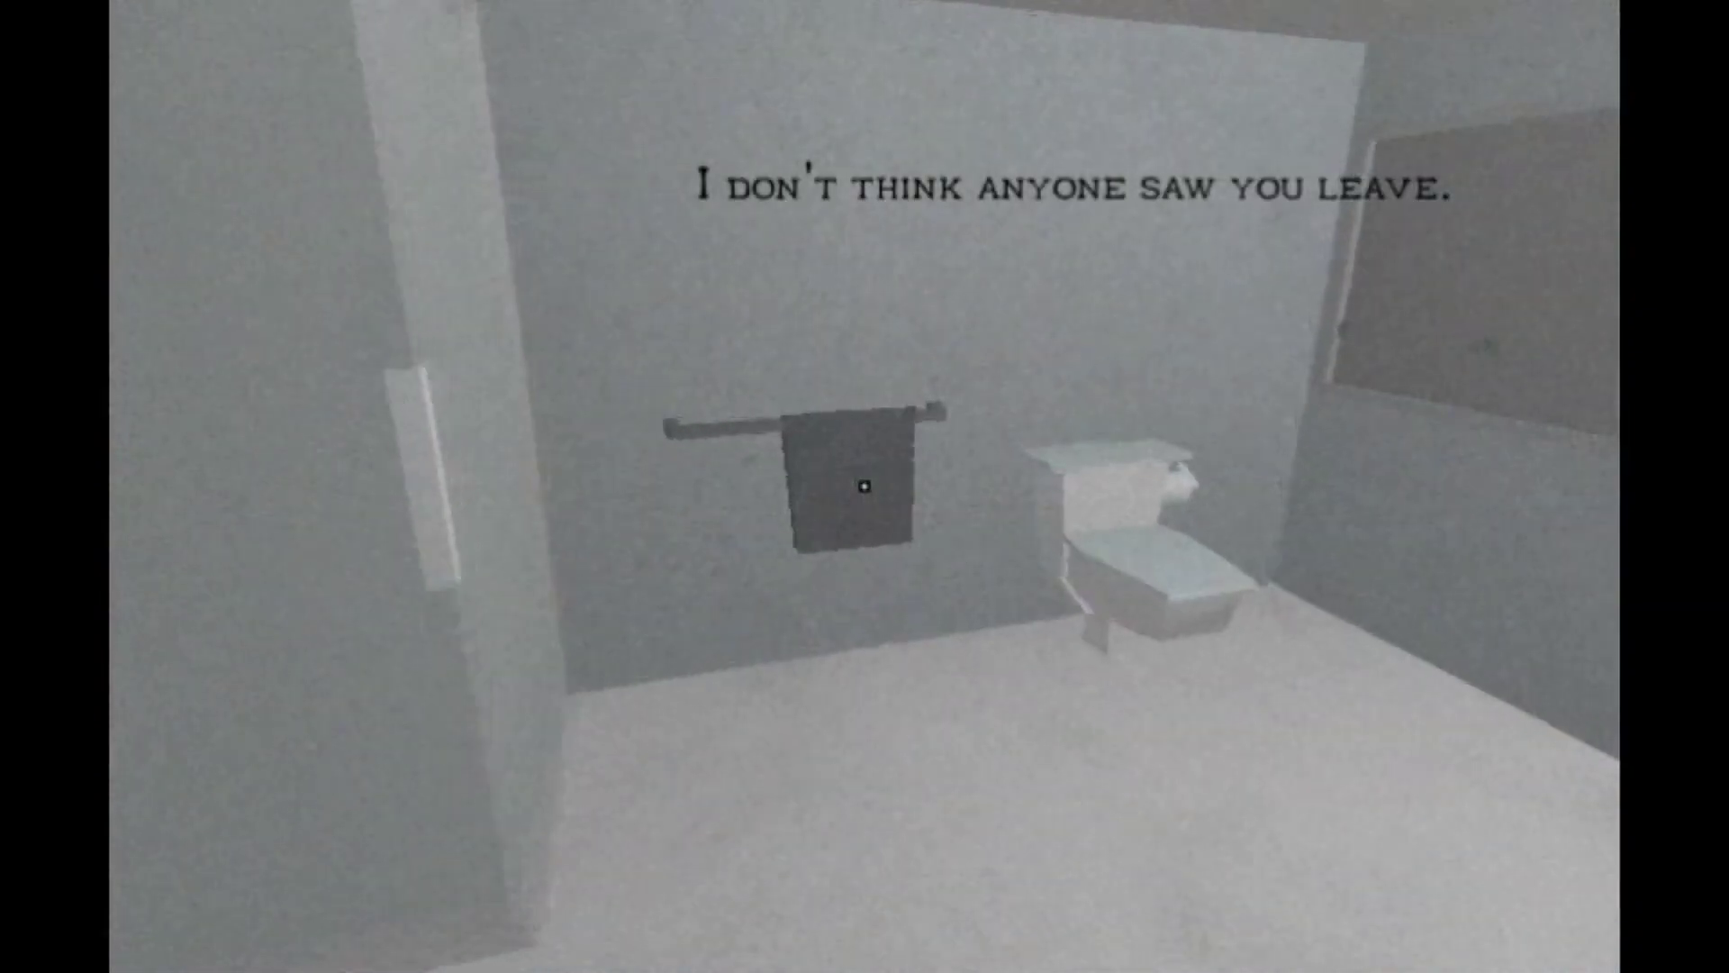
pyautogui.press('w')
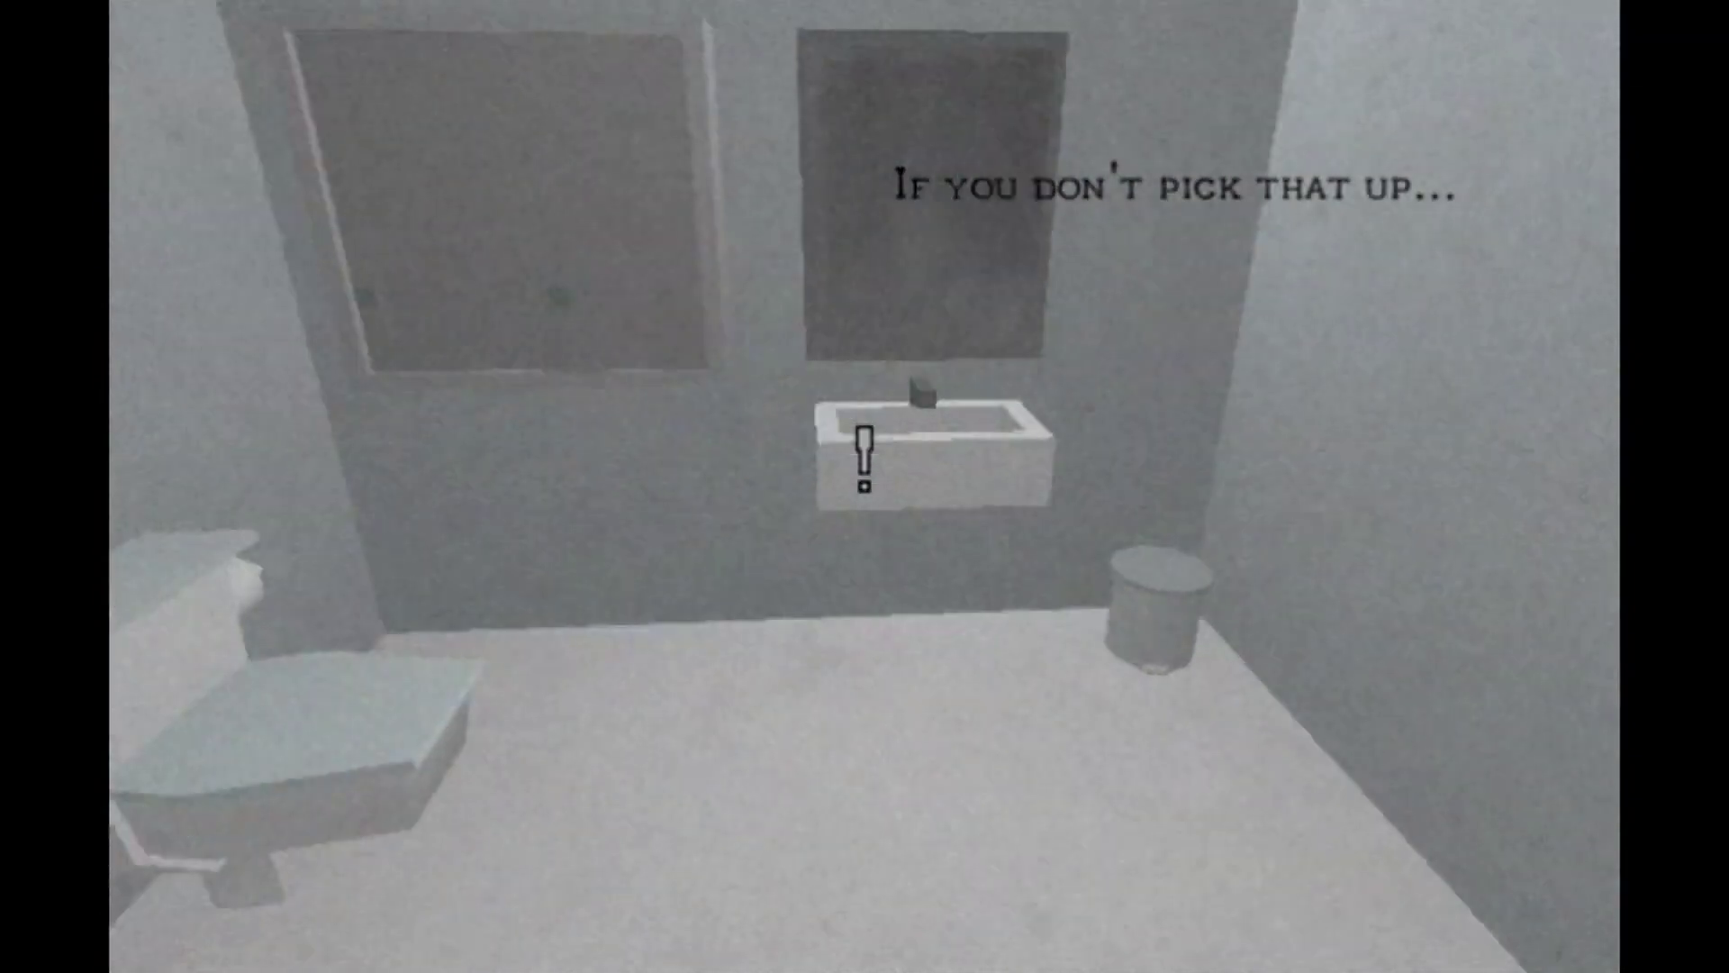
pyautogui.press('w')
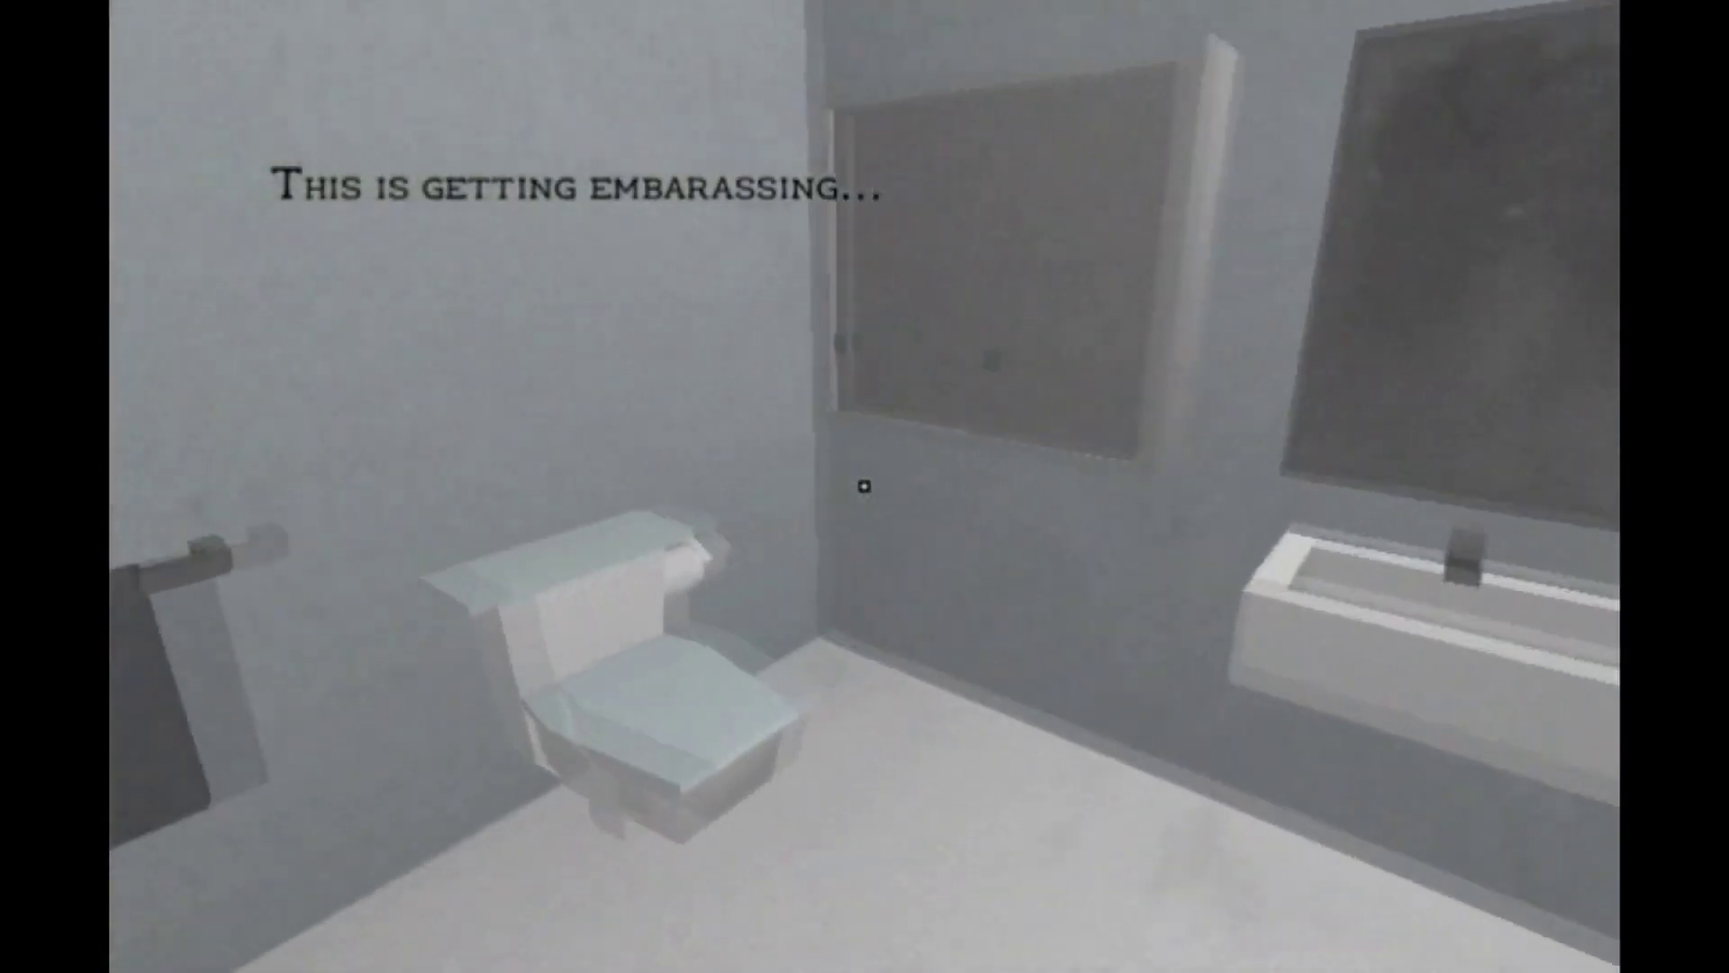
pyautogui.press('w')
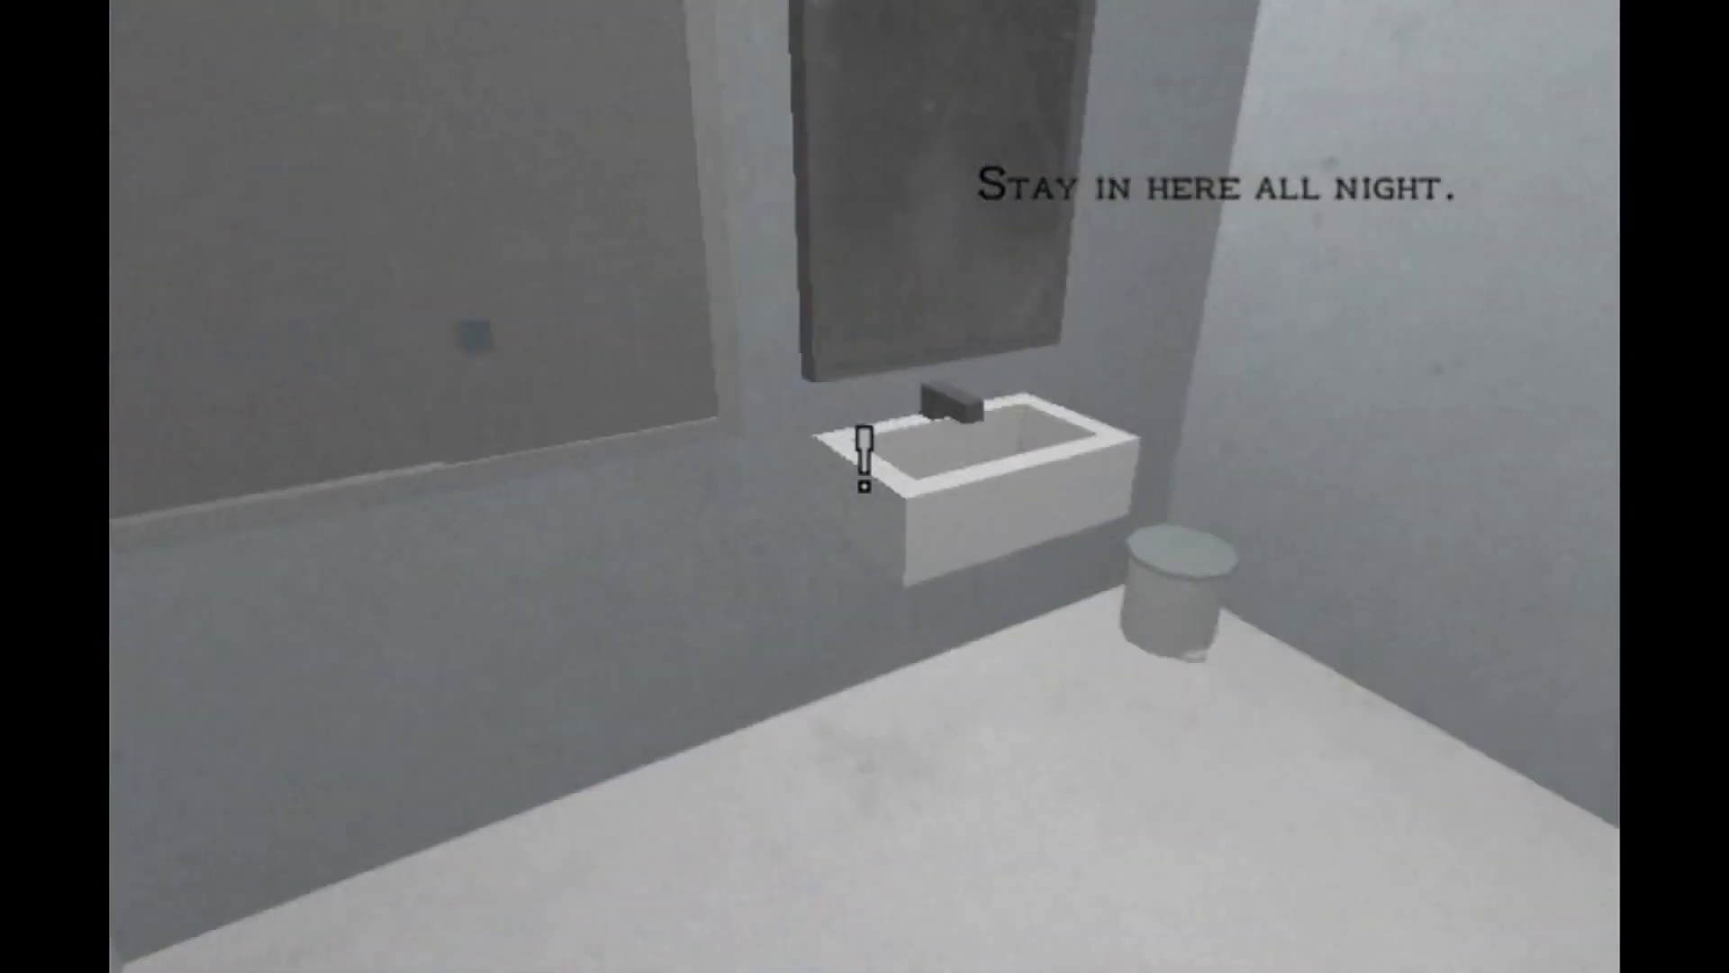
pyautogui.press('w')
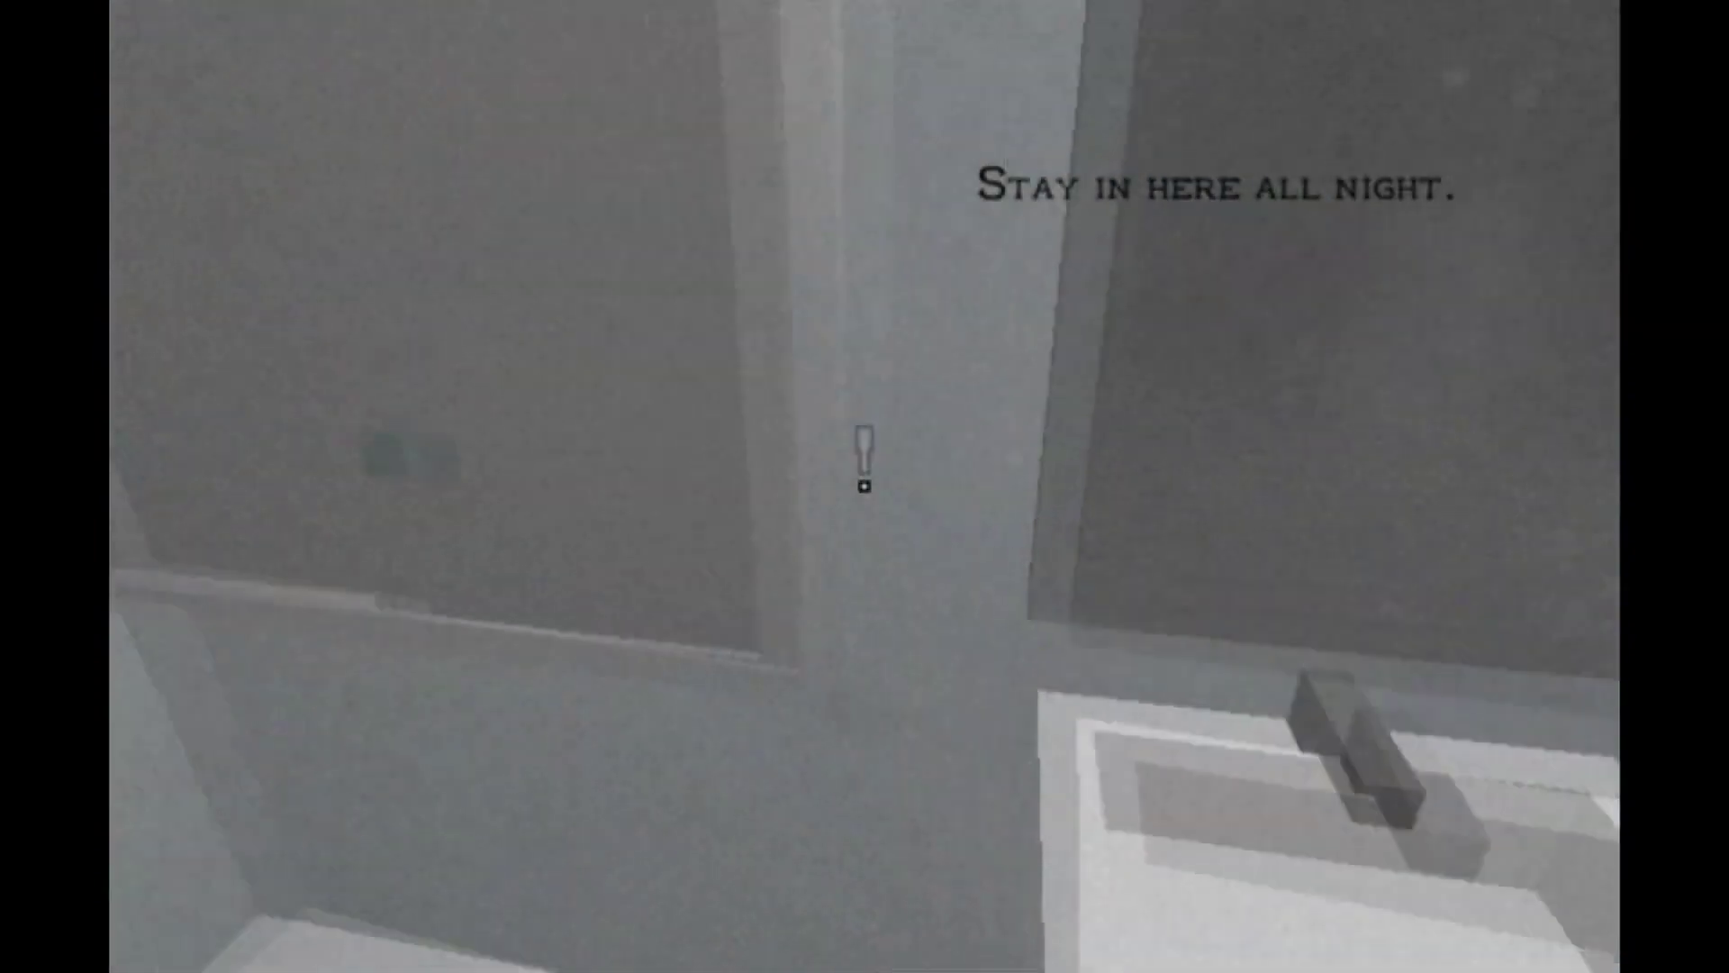